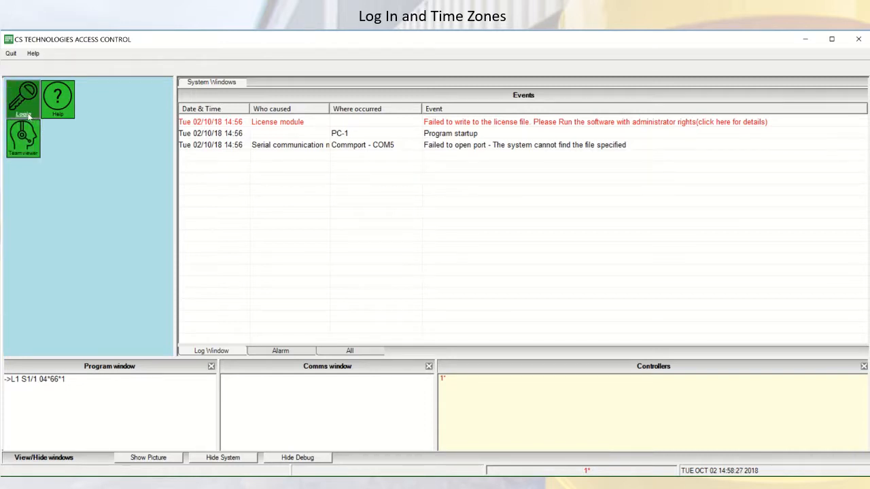
Step: Log in as operator 123 by entering the account password
left_click(29, 117)
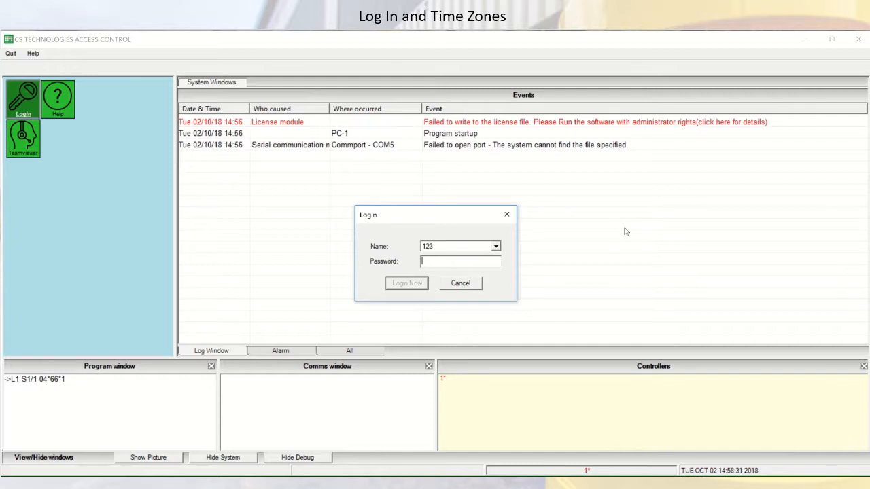
type("123")
left_click(410, 288)
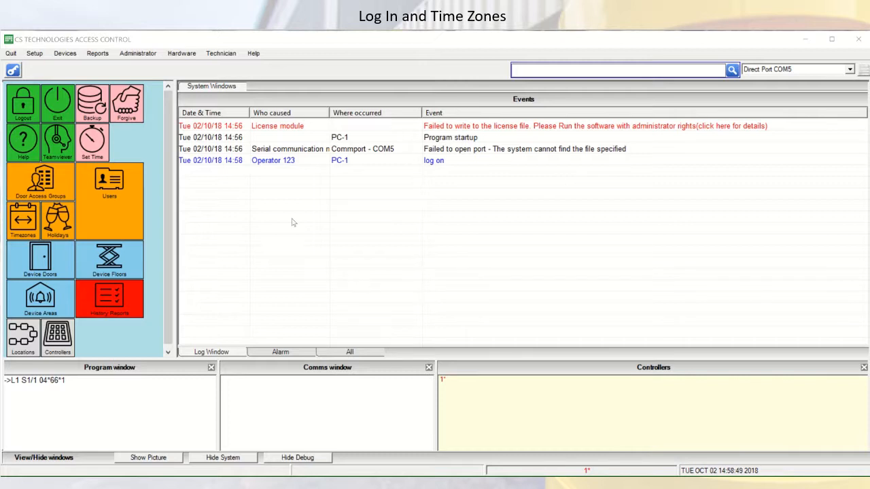
Step: Open the time zone settings and examine the standard and combined time zone lists
left_click(24, 221)
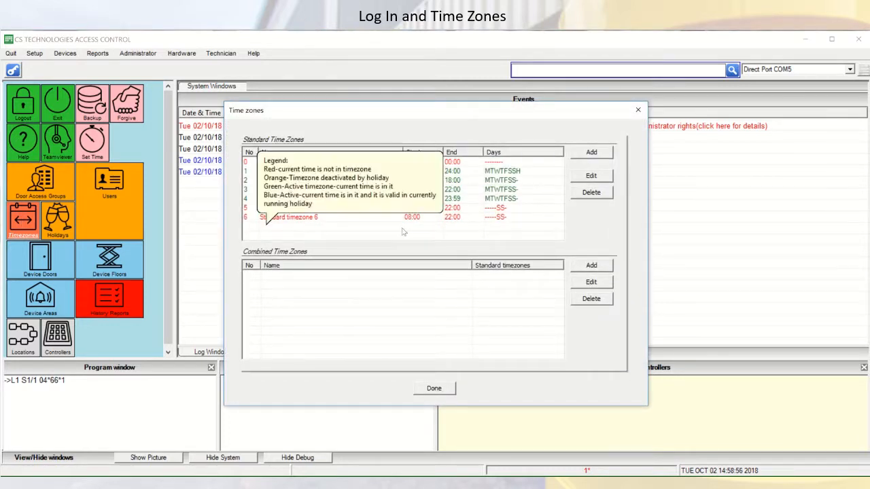
mouse_move(428, 235)
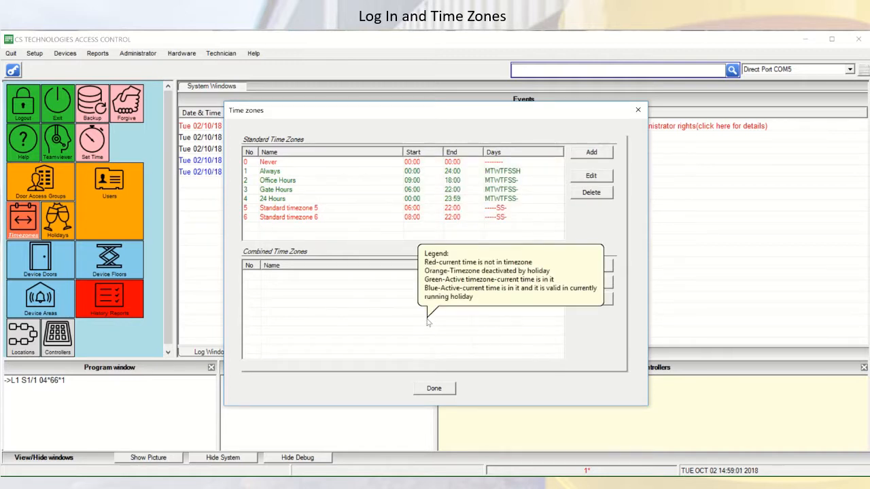
mouse_move(311, 301)
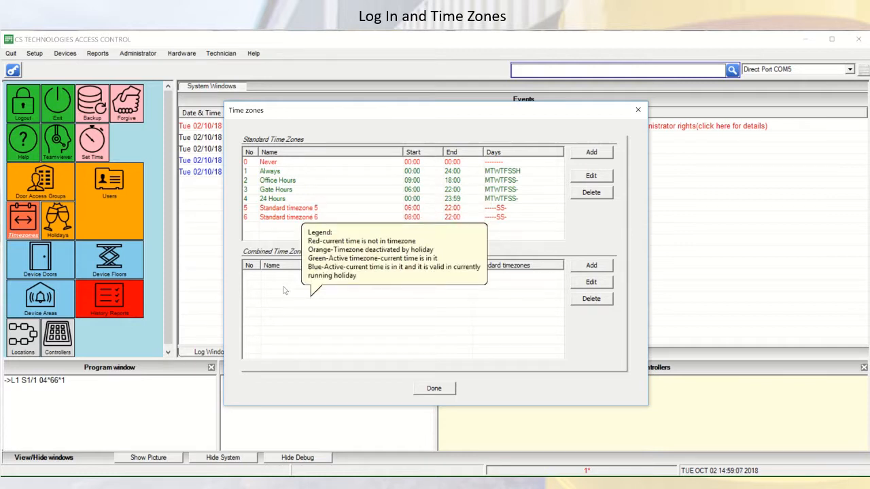
mouse_move(298, 184)
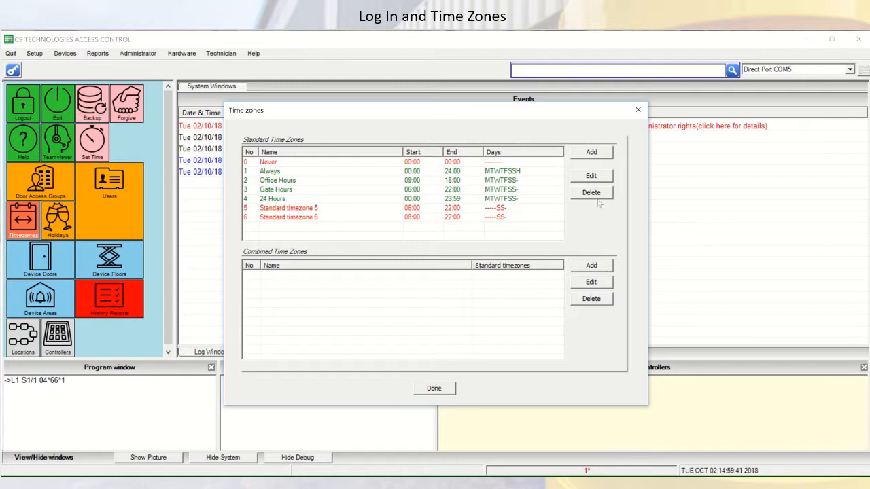
Step: Examine the entry form for a new standard time zone, cancel it, and close the time zone settings
left_click(600, 157)
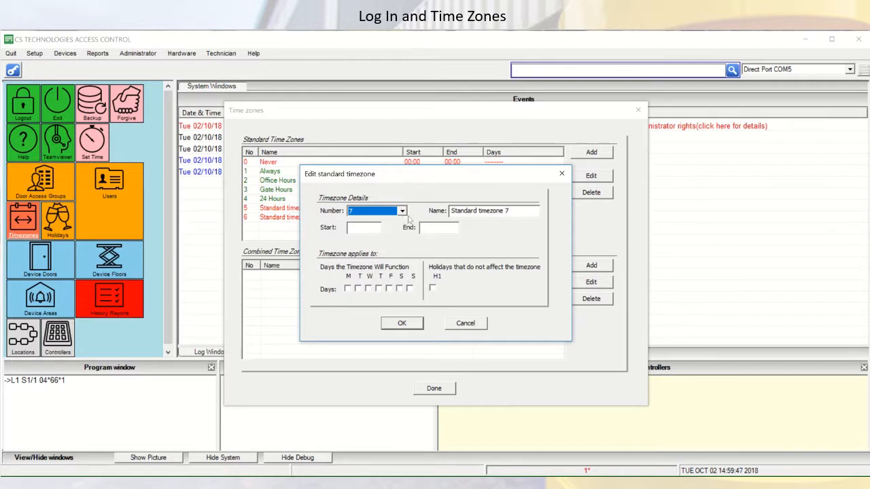
left_click(366, 230)
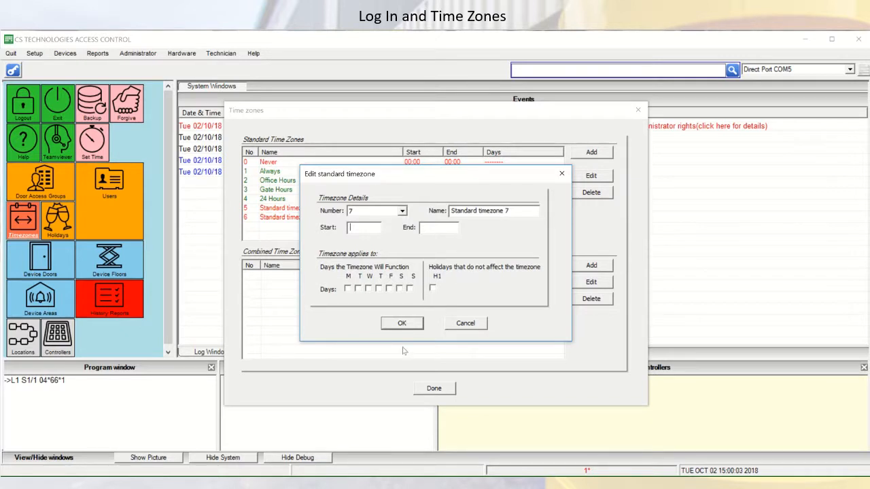
left_click(465, 324)
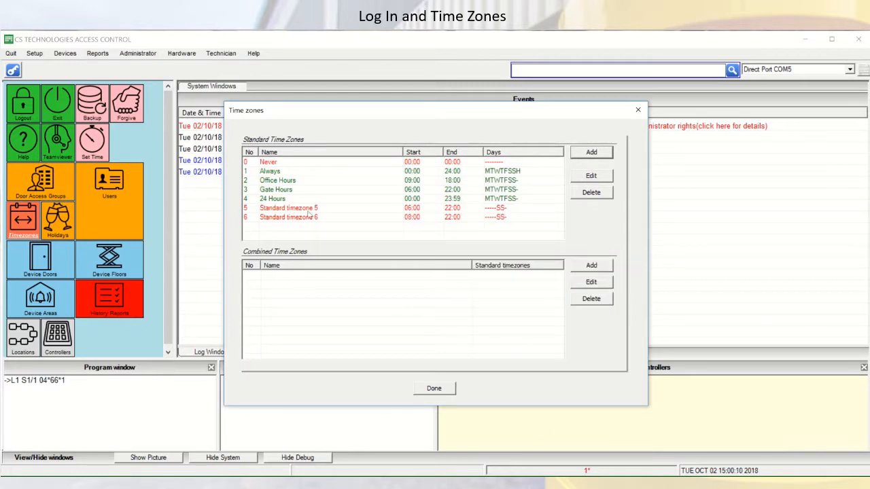
mouse_move(252, 229)
left_click(433, 388)
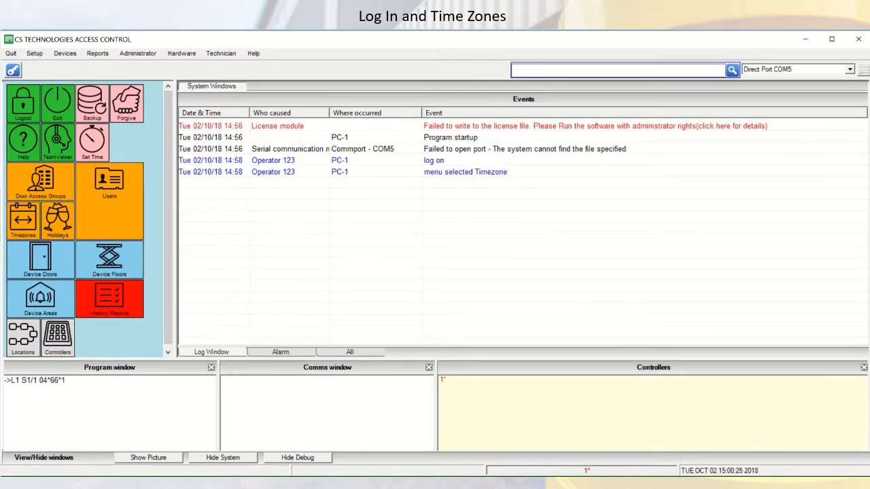
Step: Add a door access group named Bld A, choosing the 3 Gate Hours time zone, and close the access group list
mouse_move(401, 31)
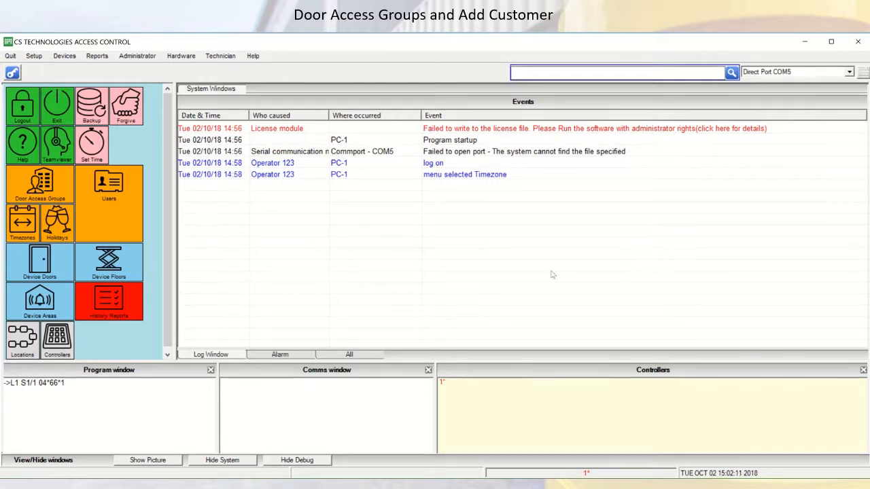
left_click(52, 191)
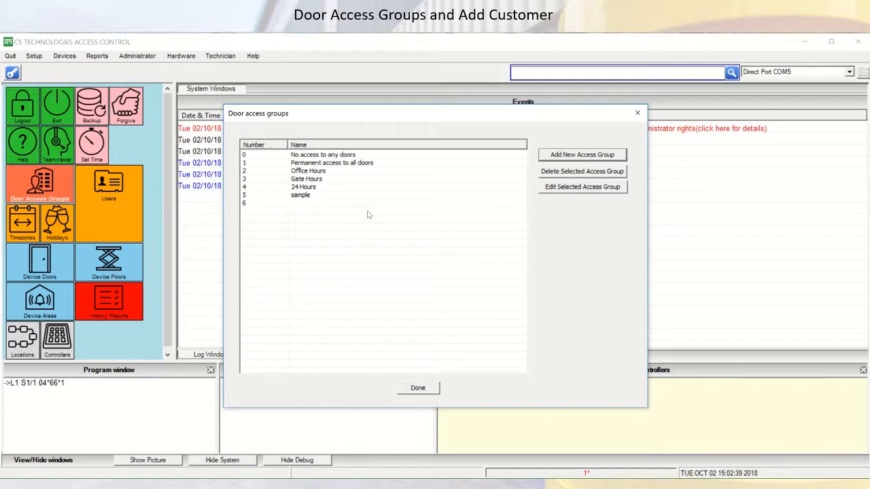
left_click(590, 157)
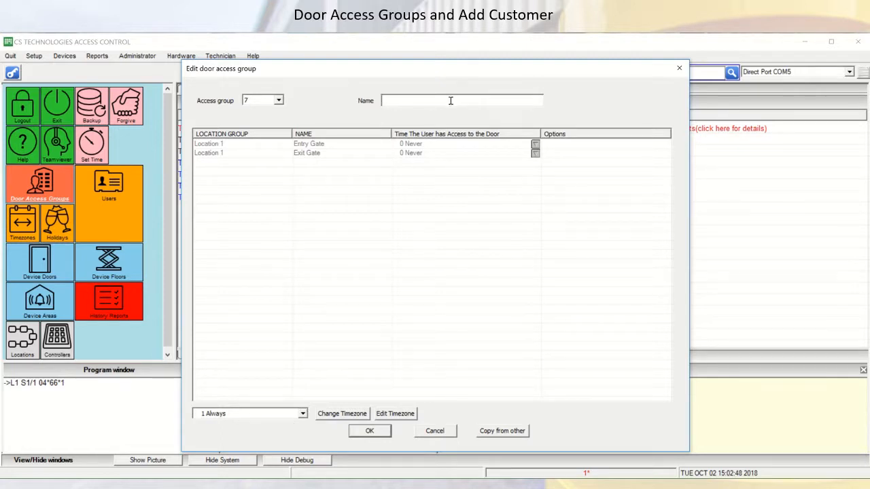
type("Bld A")
left_click(304, 414)
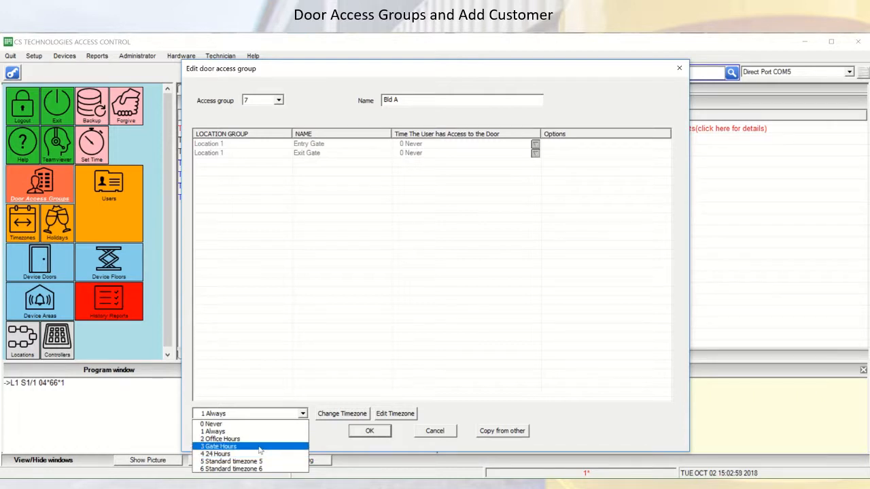
left_click(259, 447)
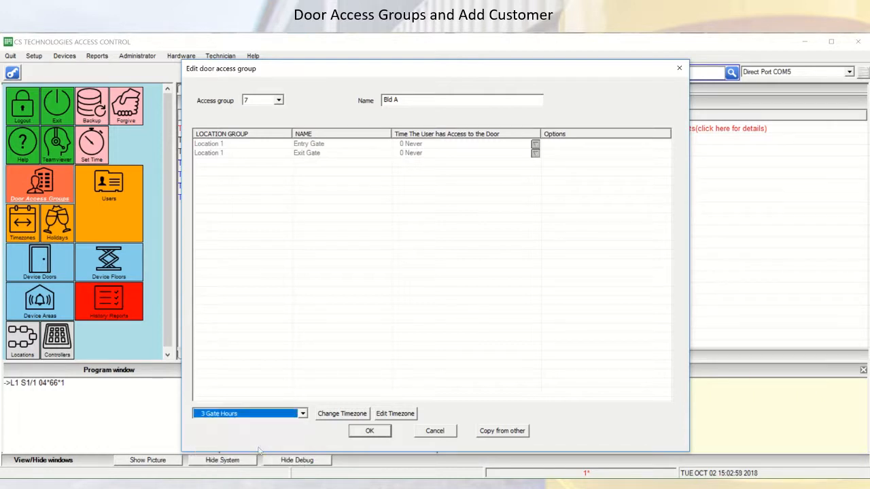
left_click(370, 433)
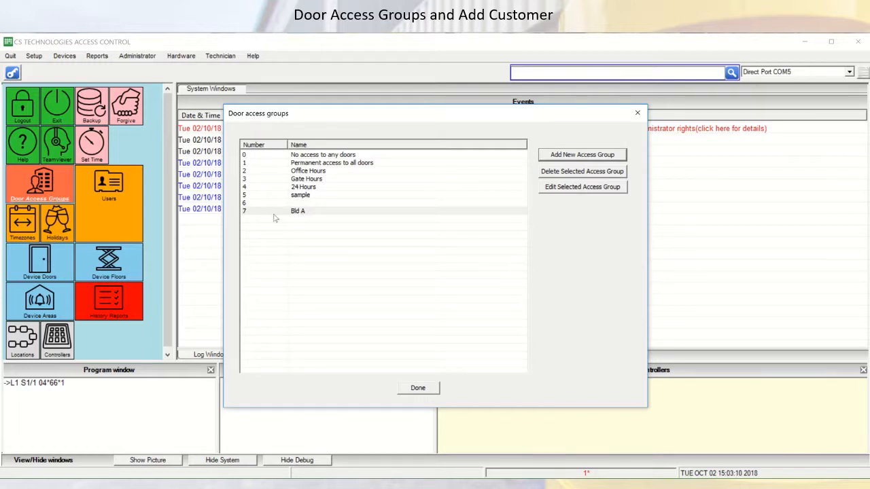
left_click(309, 213)
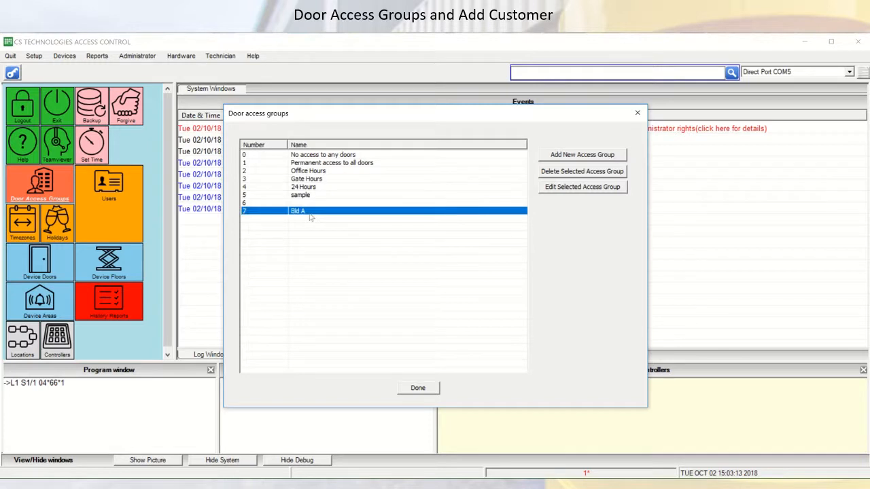
left_click(422, 393)
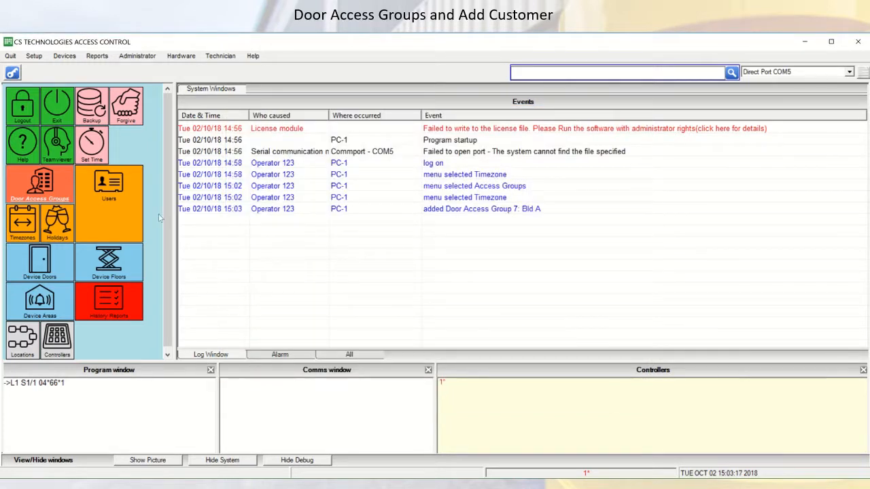
Step: Start a new user record named User A and assign it to the 7.Bld A access group
left_click(111, 198)
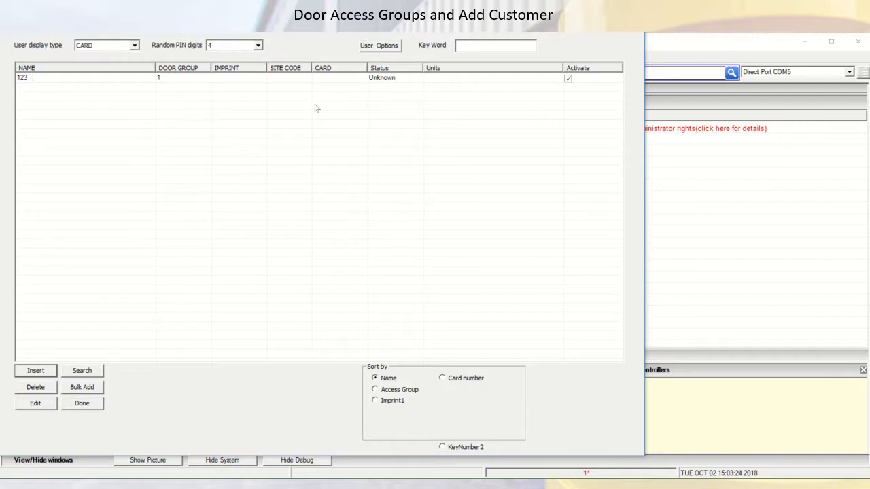
left_click(36, 371)
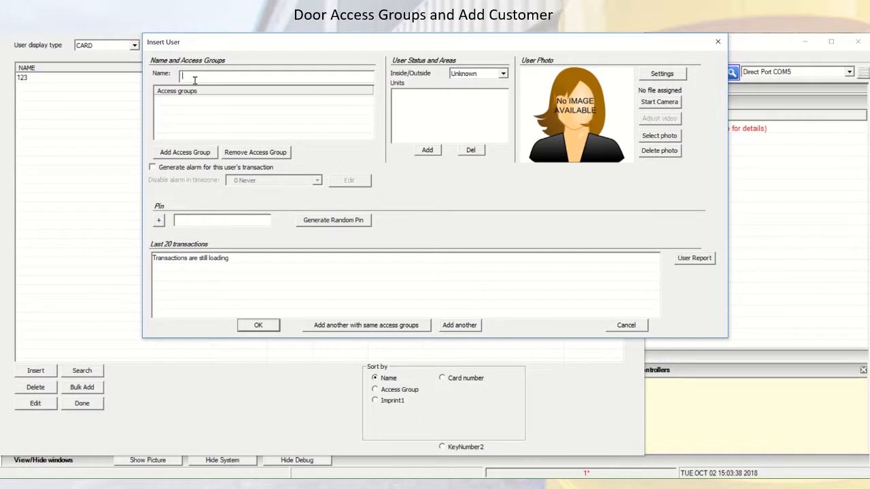
type("User A")
left_click(186, 153)
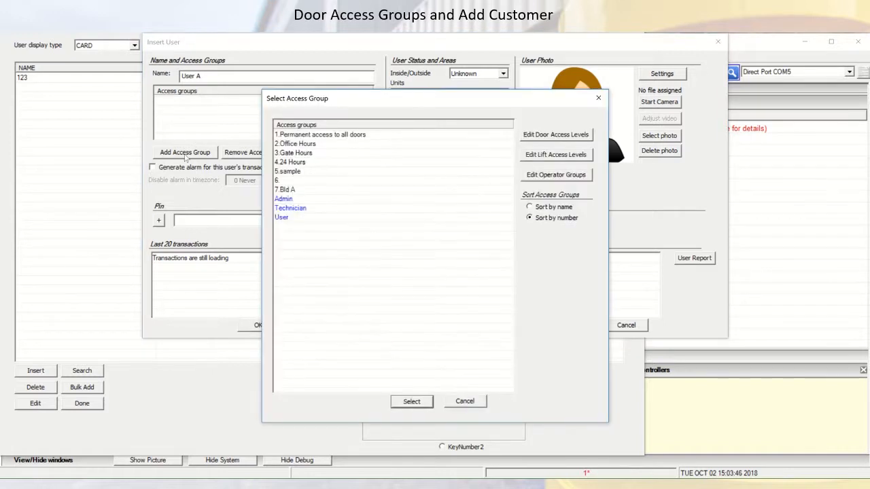
left_click(291, 191)
left_click(422, 407)
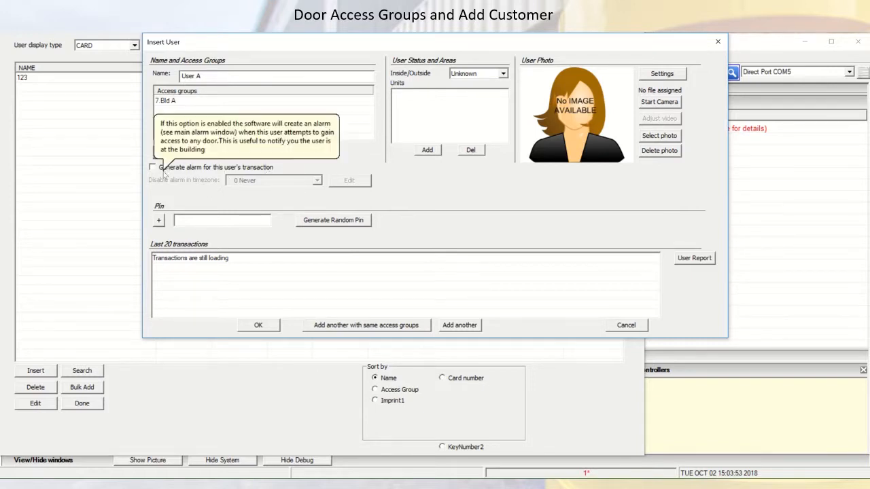
Step: Examine the new user's transaction alarm option and the available Inside/Outside status choices
mouse_move(215, 173)
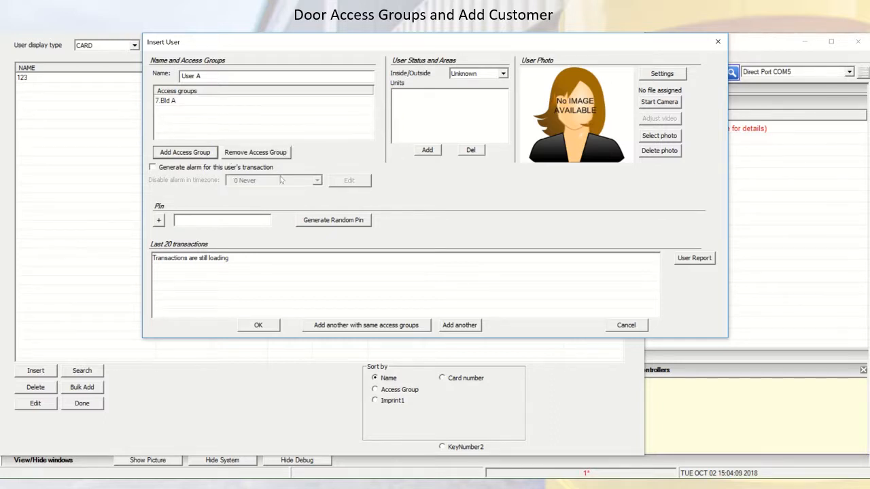
mouse_move(274, 170)
left_click(503, 74)
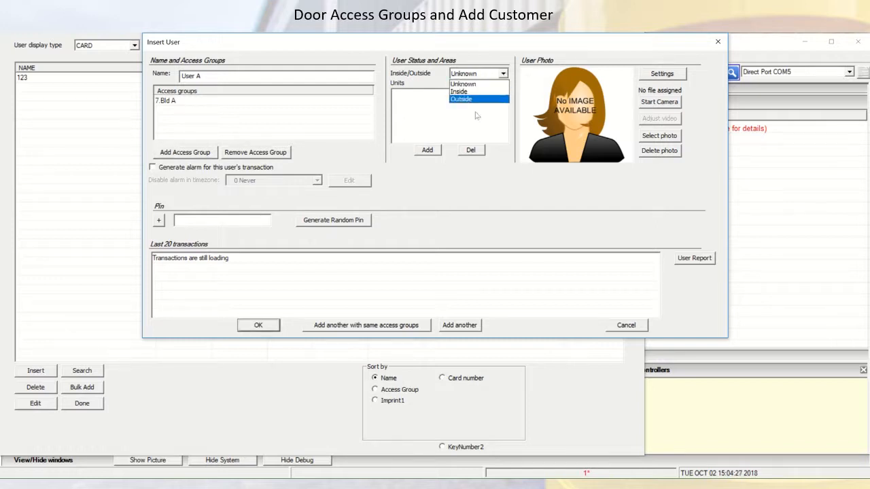
left_click(435, 180)
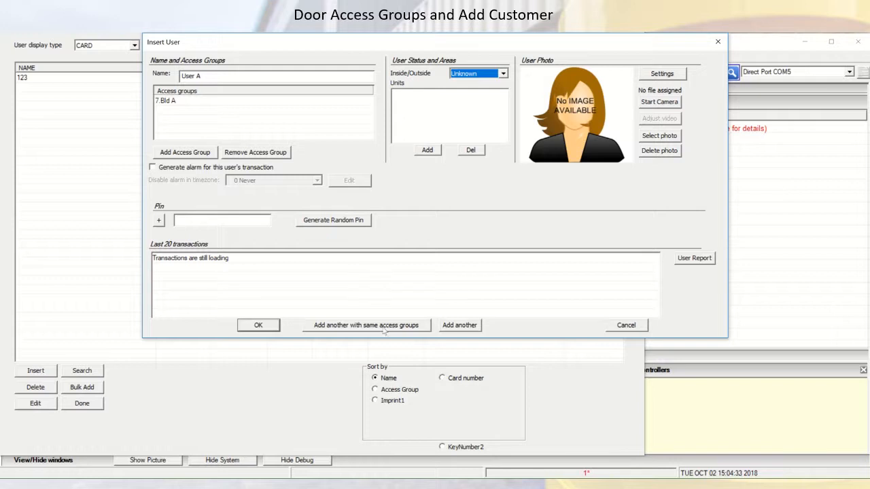
Step: Add a second Pin field for User A, generate random PINs for both fields, and save the user
left_click(225, 76)
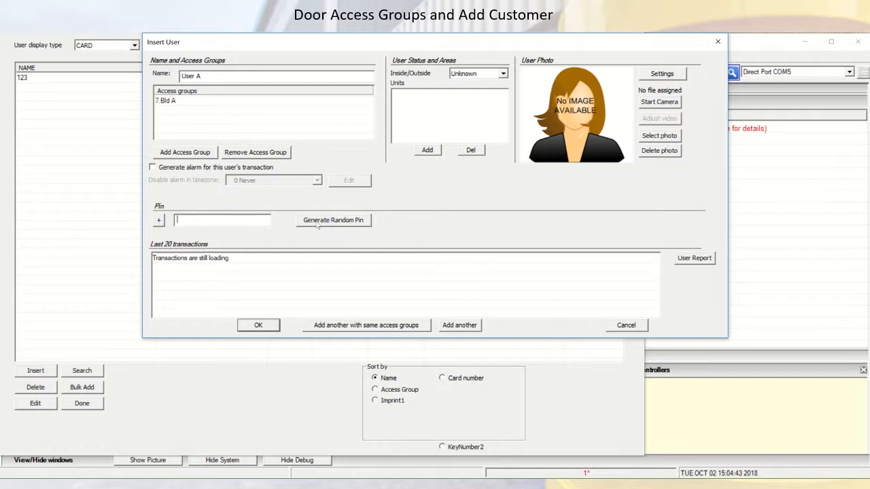
left_click(158, 221)
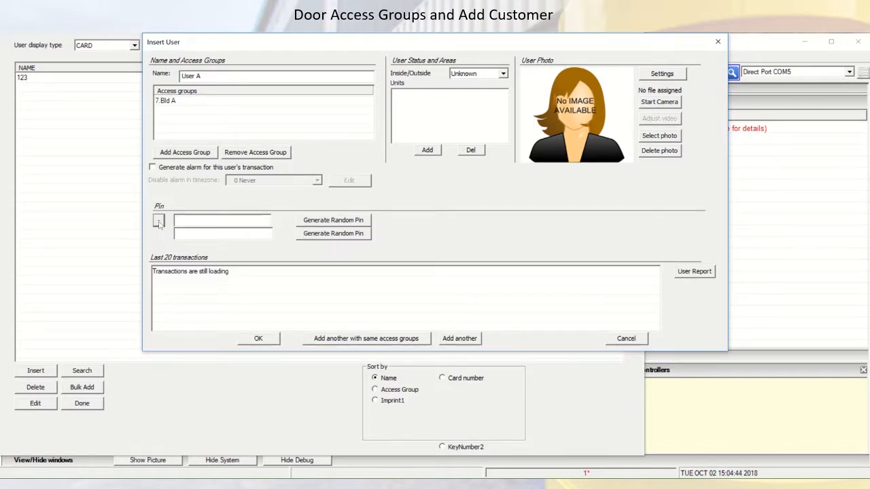
left_click(313, 226)
left_click(314, 236)
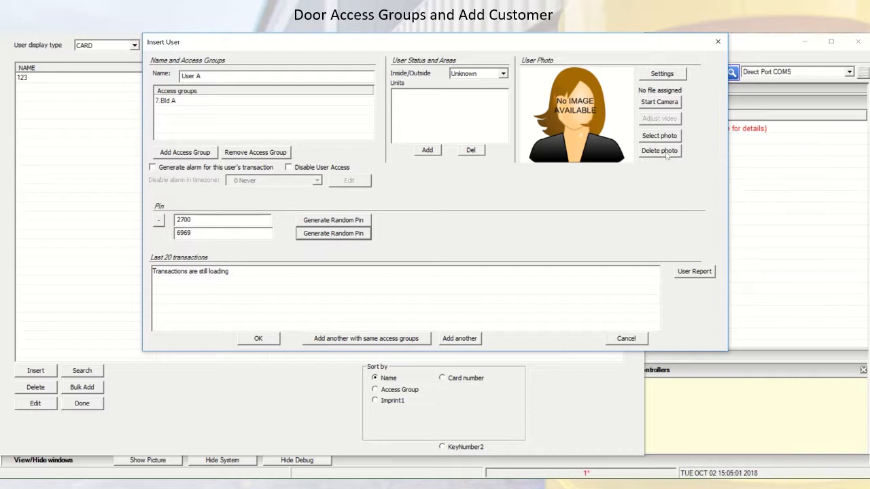
left_click(275, 340)
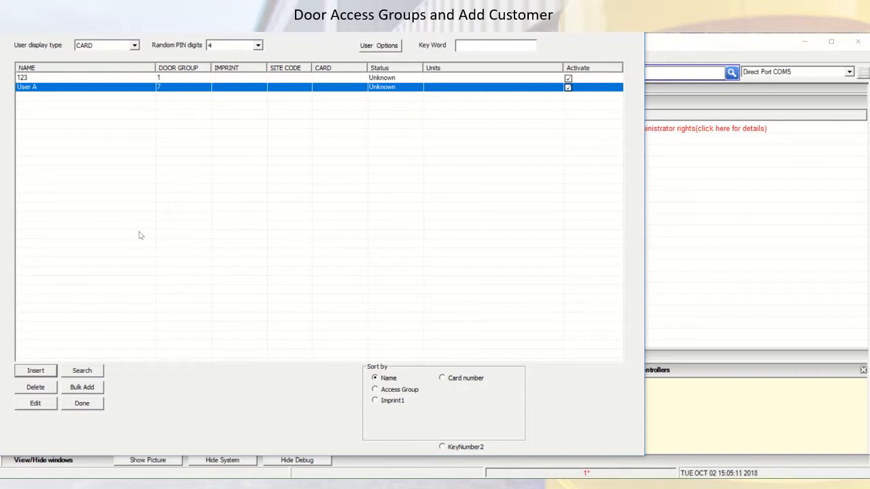
left_click(108, 173)
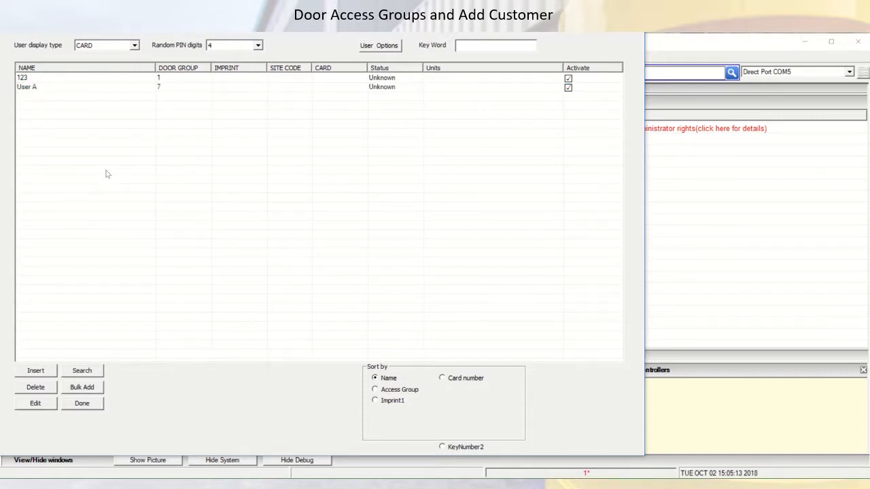
left_click(63, 88)
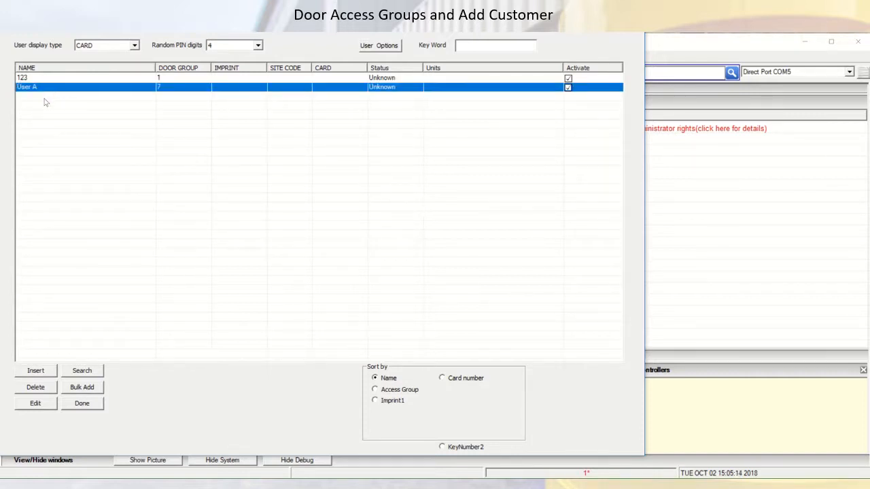
left_click(46, 102)
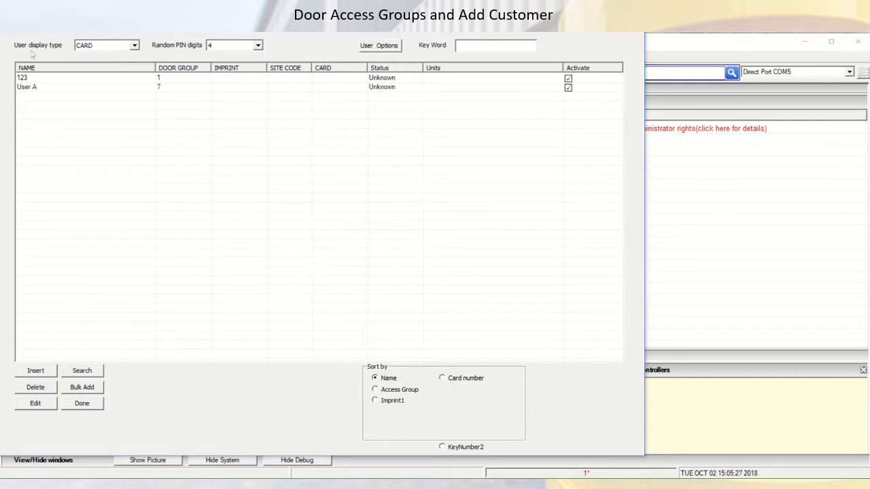
Step: Set the number of random PIN digits to 8 for the user list
left_click(258, 48)
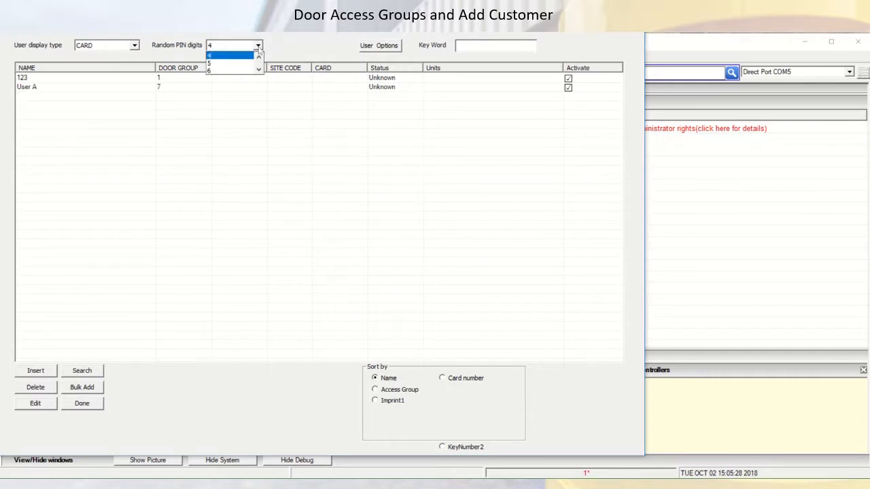
left_click(258, 70)
left_click(258, 70)
left_click(231, 70)
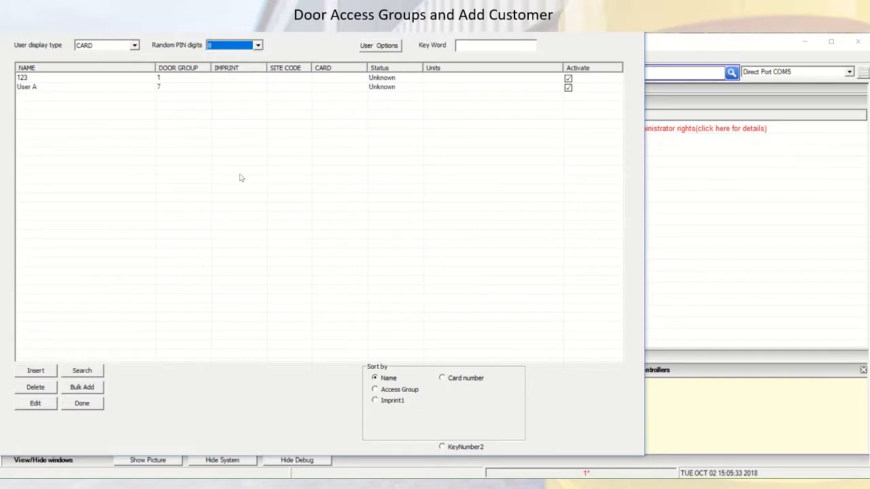
left_click(259, 46)
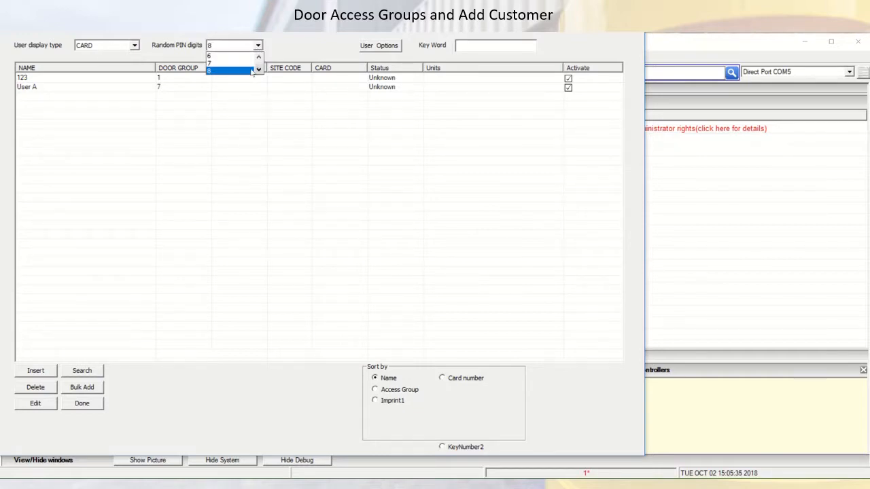
left_click(259, 58)
left_click(259, 59)
left_click(259, 59)
left_click(259, 59)
left_click(259, 70)
Step: Examine the user options for log display, date format and user title fields, and close the user list
left_click(390, 52)
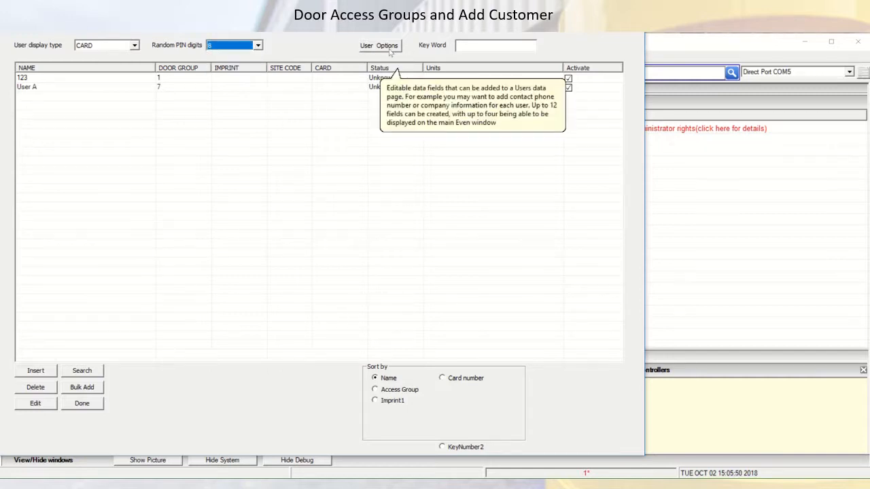
left_click(390, 51)
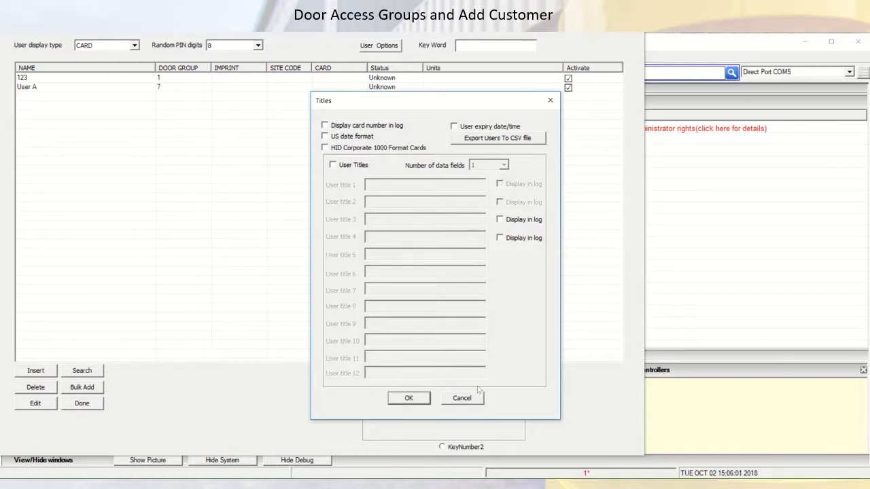
left_click(410, 398)
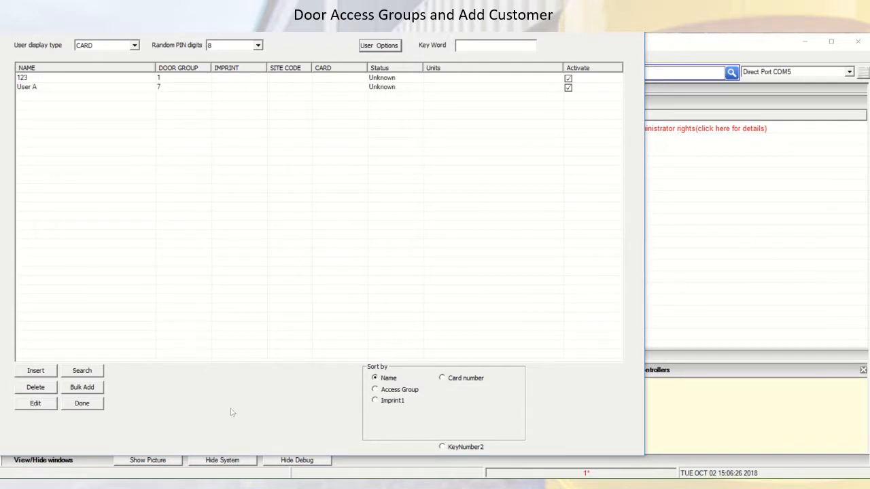
left_click(81, 403)
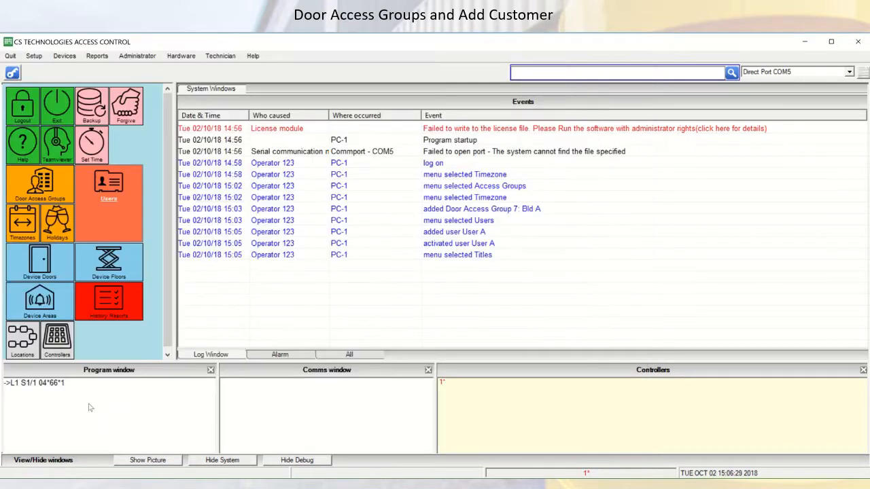
Step: Examine the system data report types and the scheduling form for a new automatic report, leaving without adding one
mouse_move(370, 37)
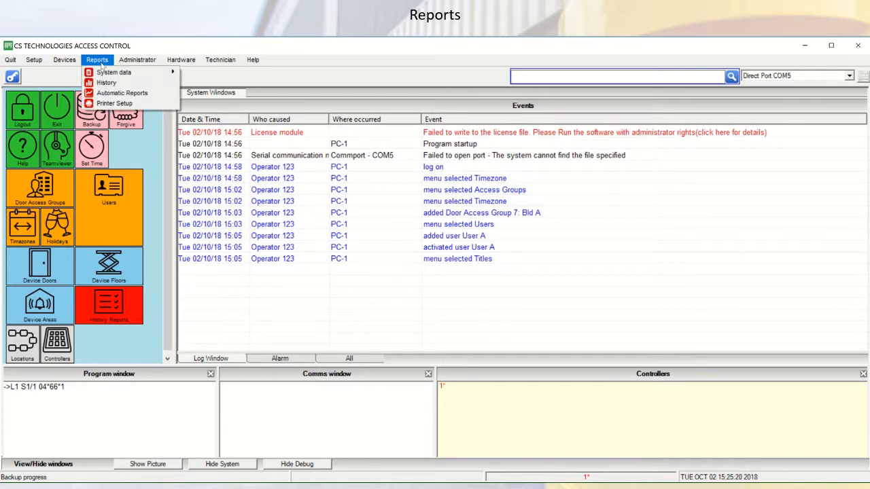
mouse_move(115, 73)
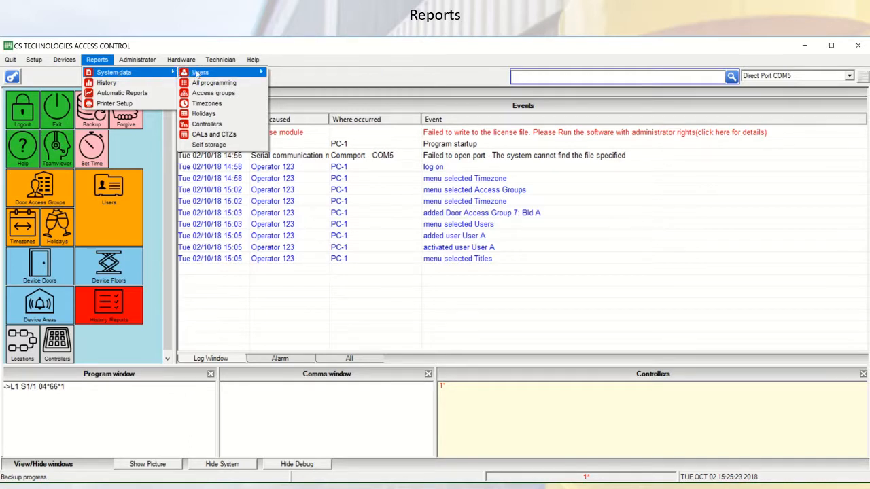
mouse_move(198, 75)
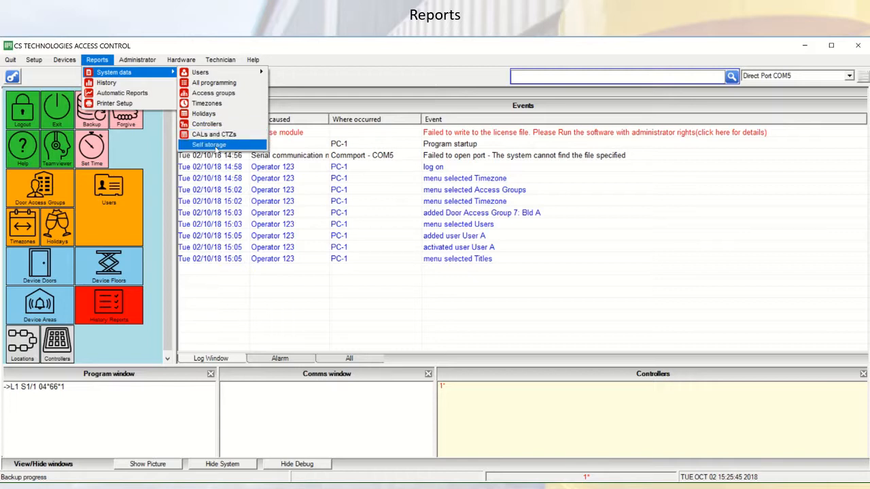
left_click(104, 95)
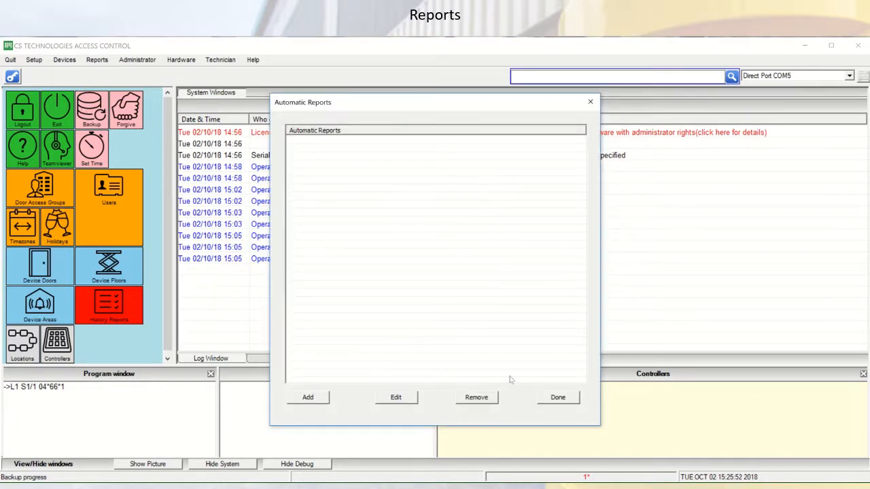
left_click(310, 399)
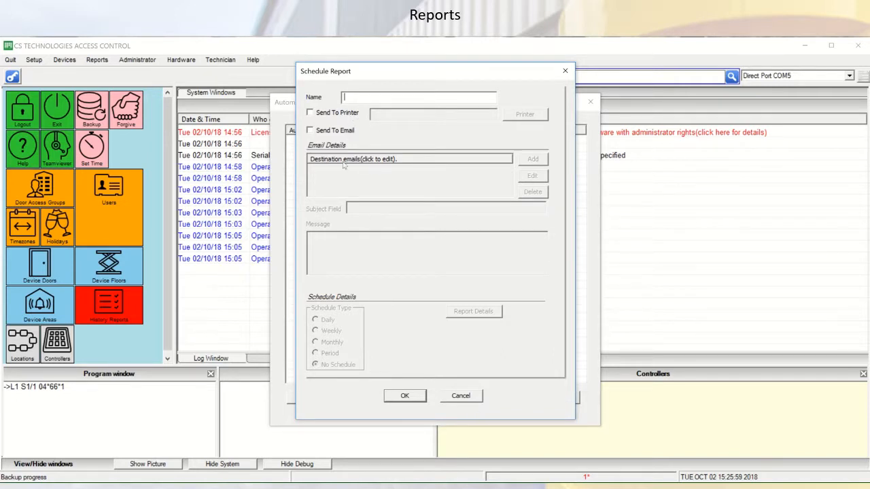
left_click(461, 399)
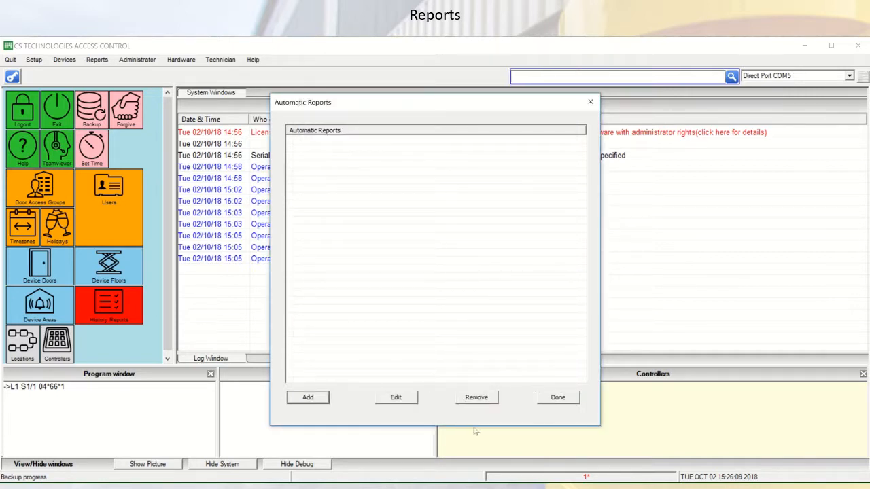
left_click(568, 401)
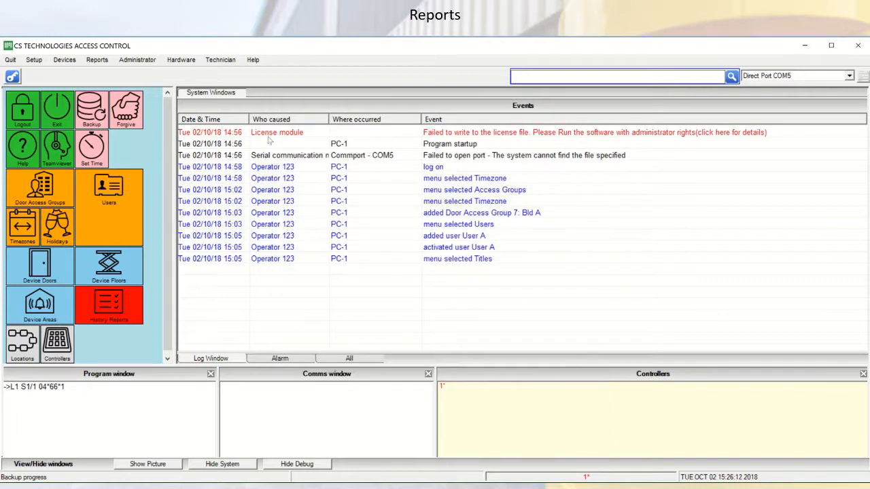
left_click(97, 59)
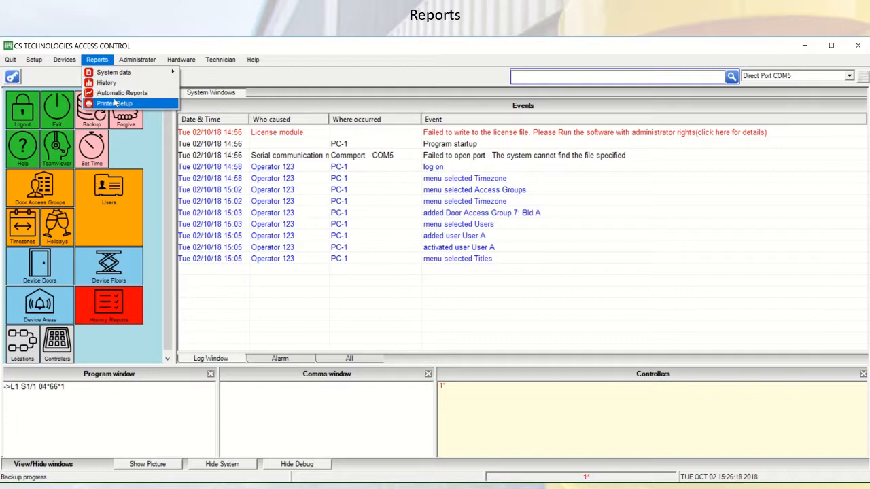
mouse_move(168, 73)
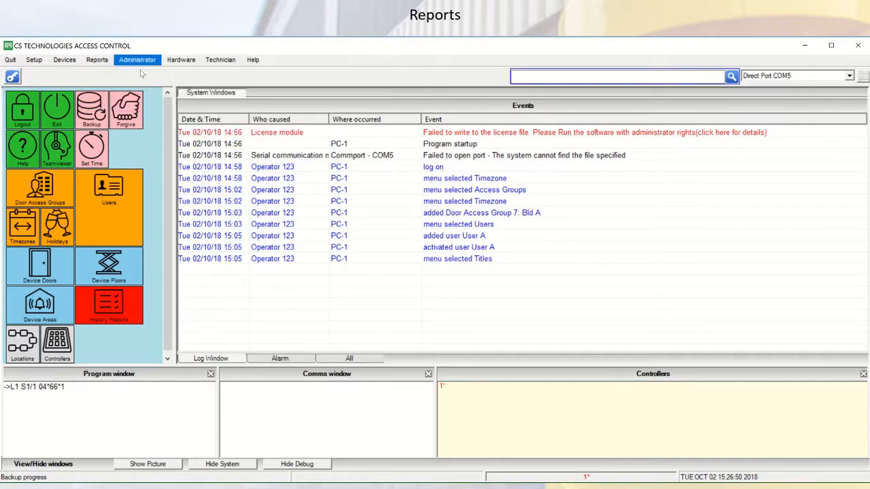
mouse_move(101, 59)
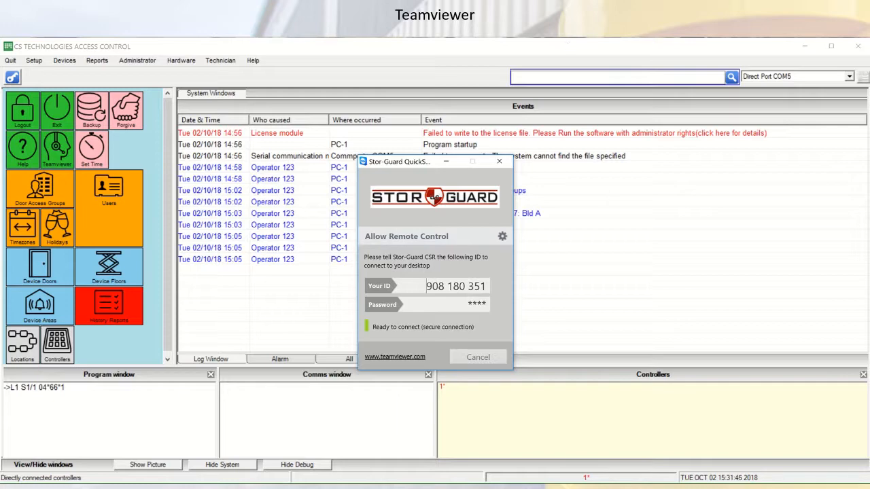
mouse_move(435, 40)
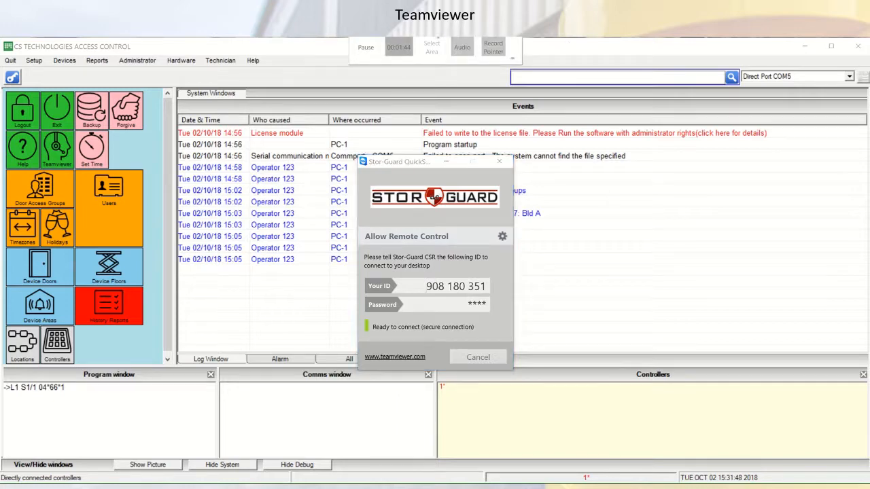